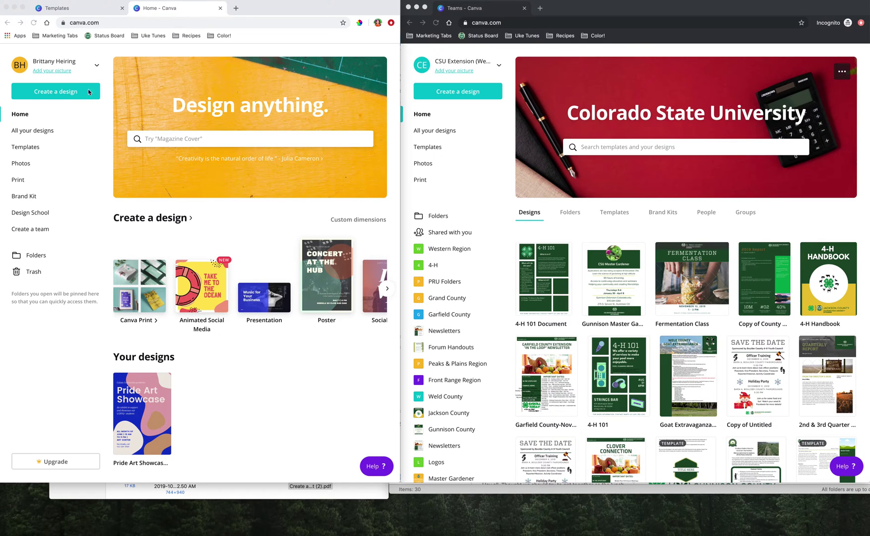
Check the personal and team account menus, then return to the personal account window
left_click(93, 66)
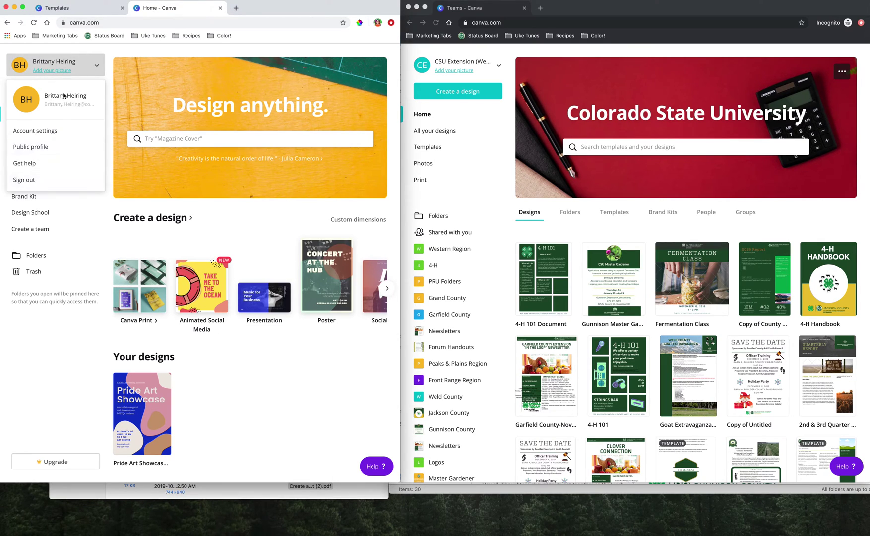
left_click(98, 66)
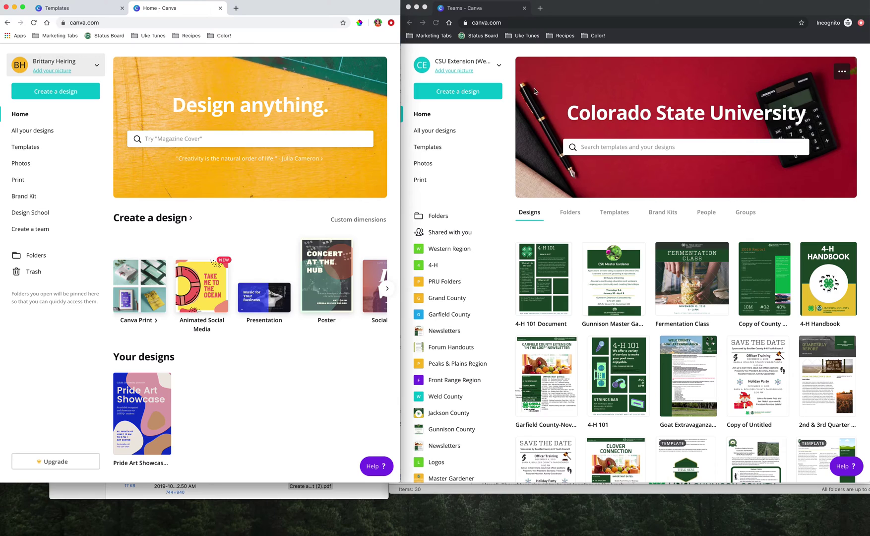
left_click(503, 69)
left_click(499, 65)
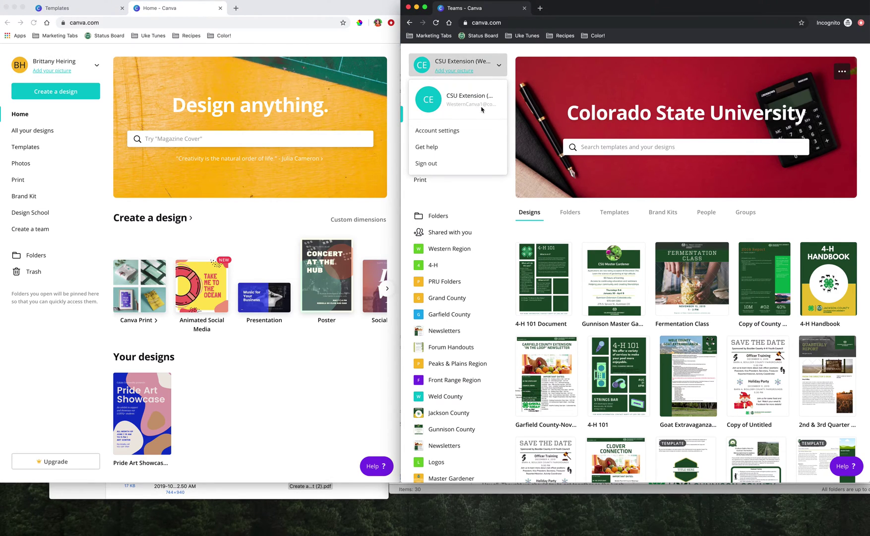
left_click(499, 65)
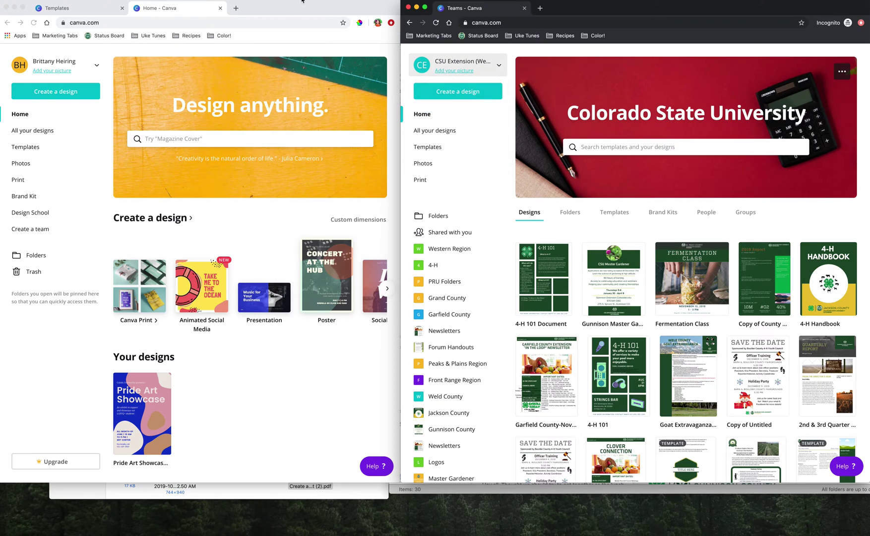
left_click(303, 1)
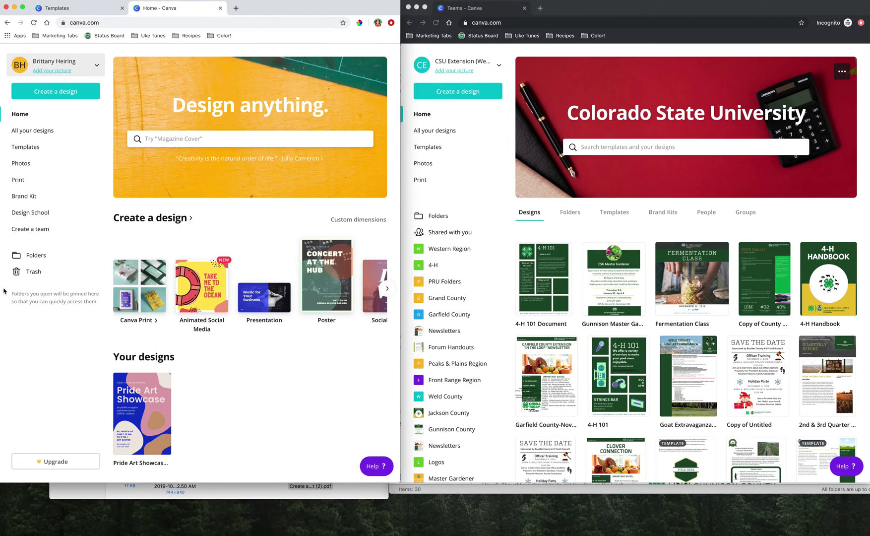
Open the Pride Art Showcase poster with the Templates panel hidden and bring up Share
left_click(151, 410)
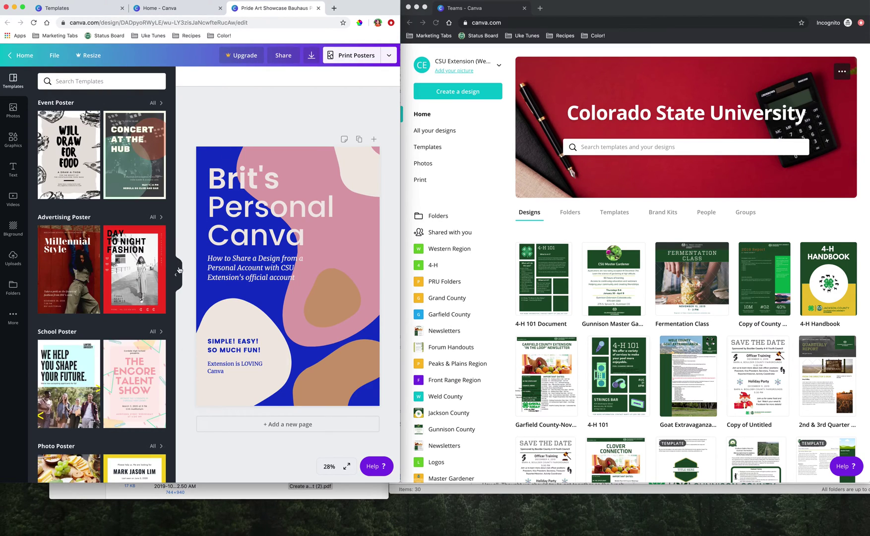
left_click(179, 269)
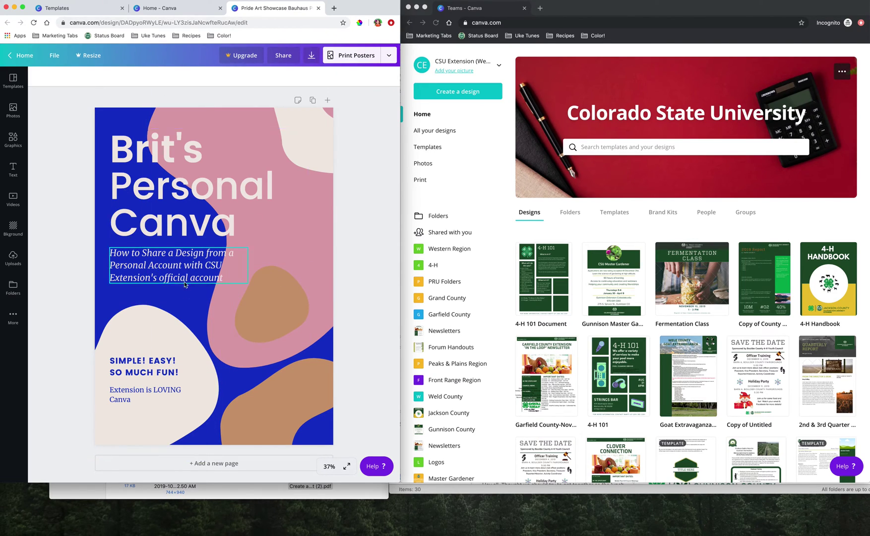
left_click(284, 56)
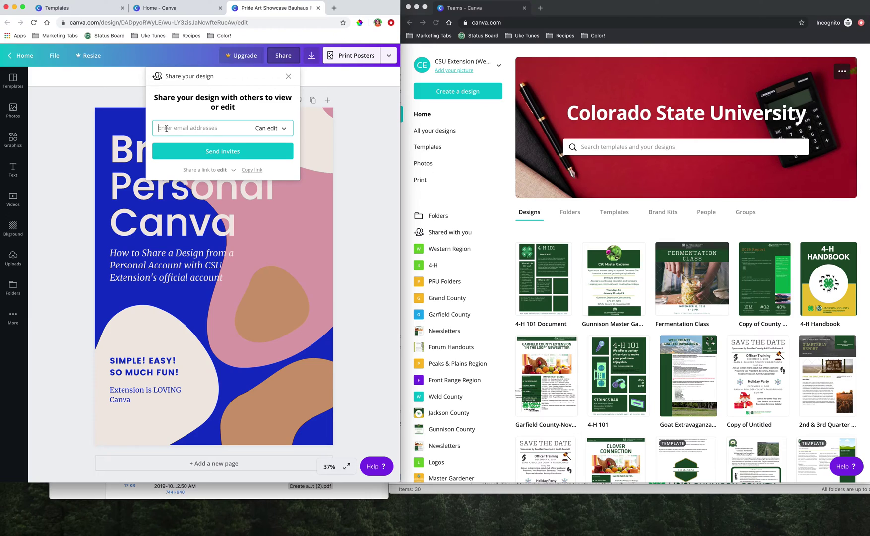
Set 'Share a link to' to edit access, copy the link, and close the Share panel
left_click(230, 128)
left_click(494, 65)
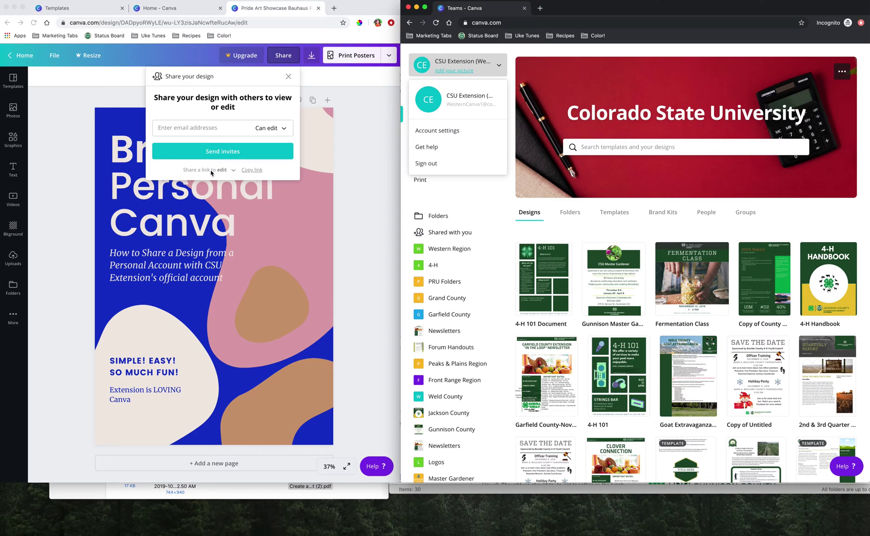
left_click(233, 173)
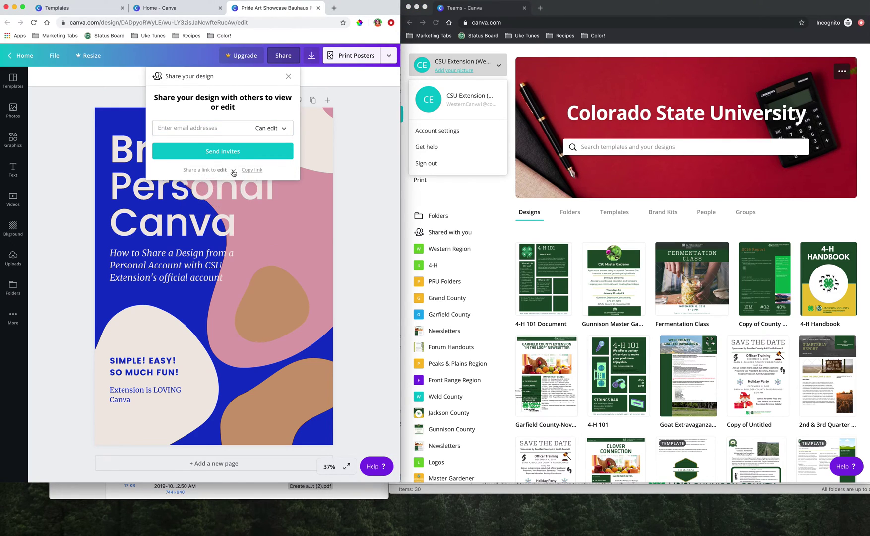
left_click(234, 172)
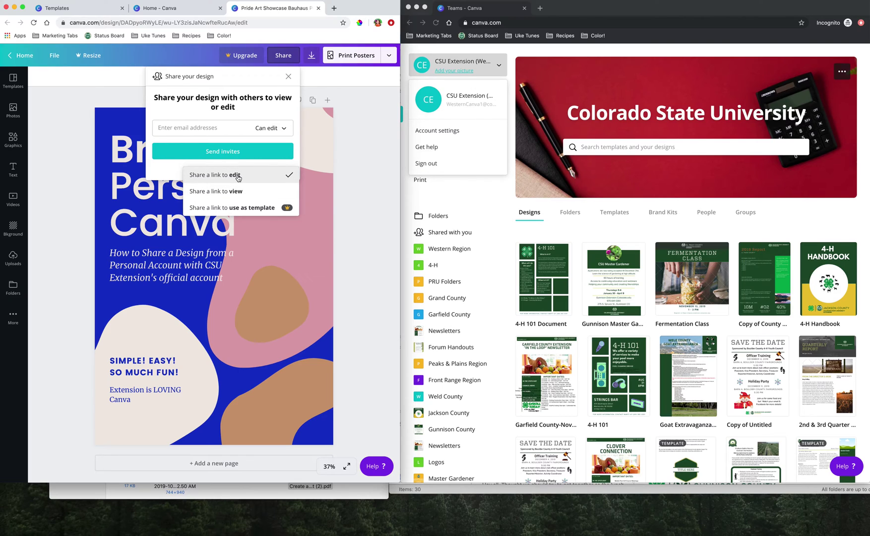
left_click(239, 176)
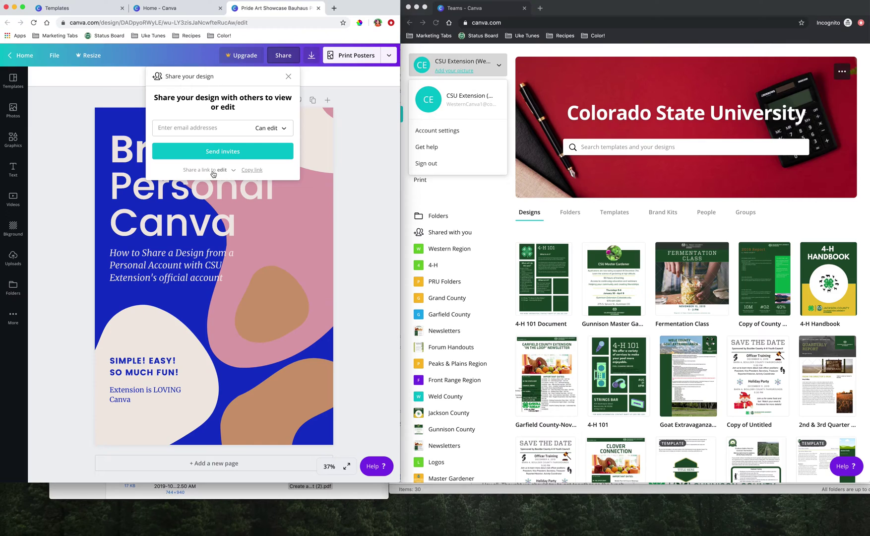
left_click(253, 170)
left_click(288, 76)
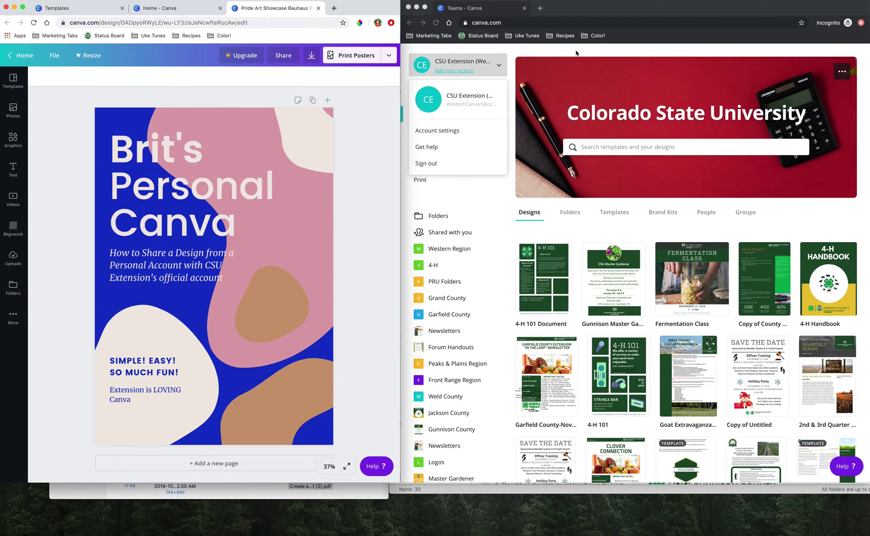
Paste the copied edit link into a new tab in the team account's incognito window and load it
left_click(619, 3)
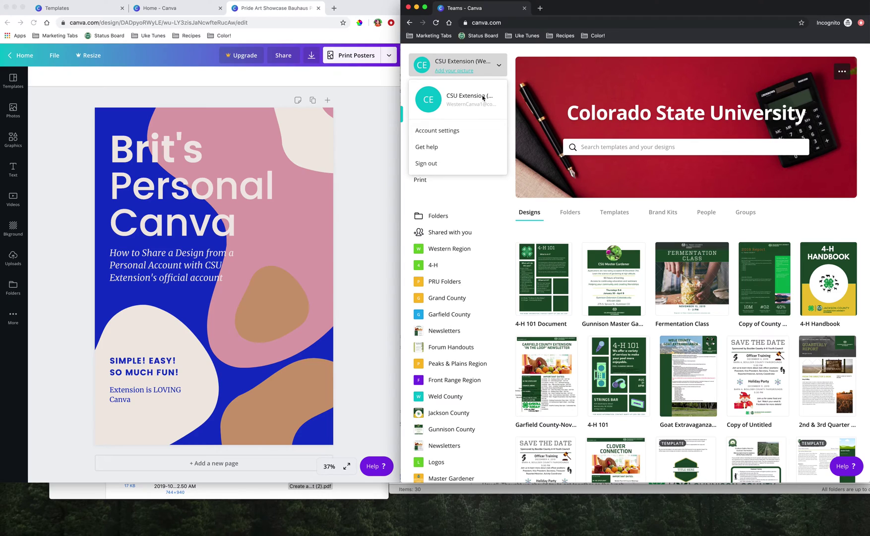
left_click(506, 193)
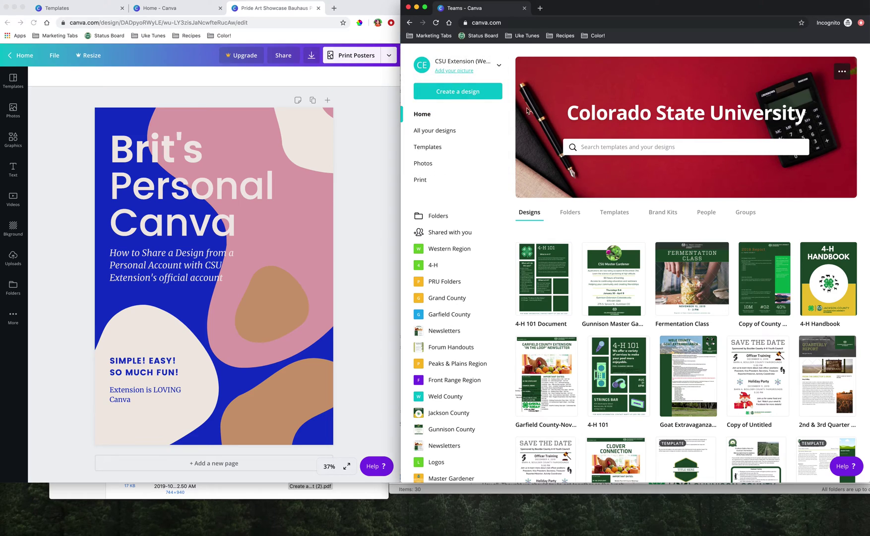
left_click(540, 9)
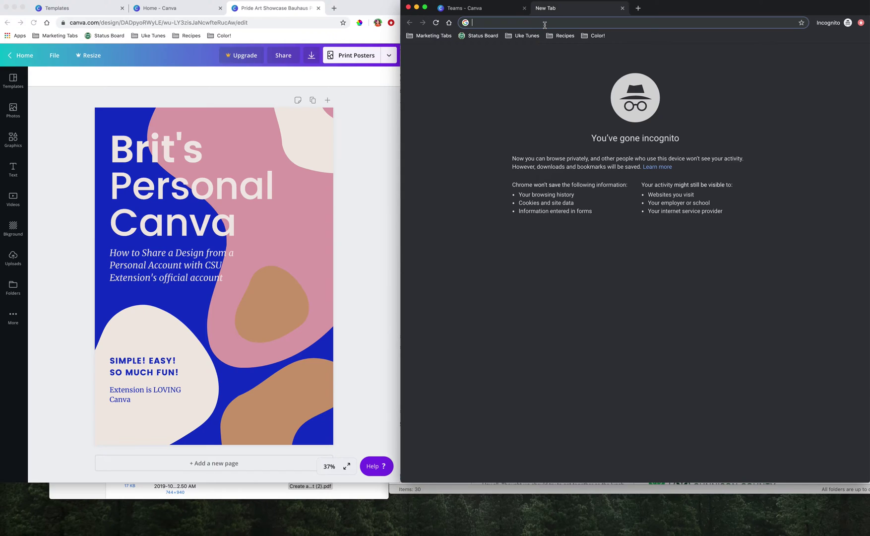
key("super+v")
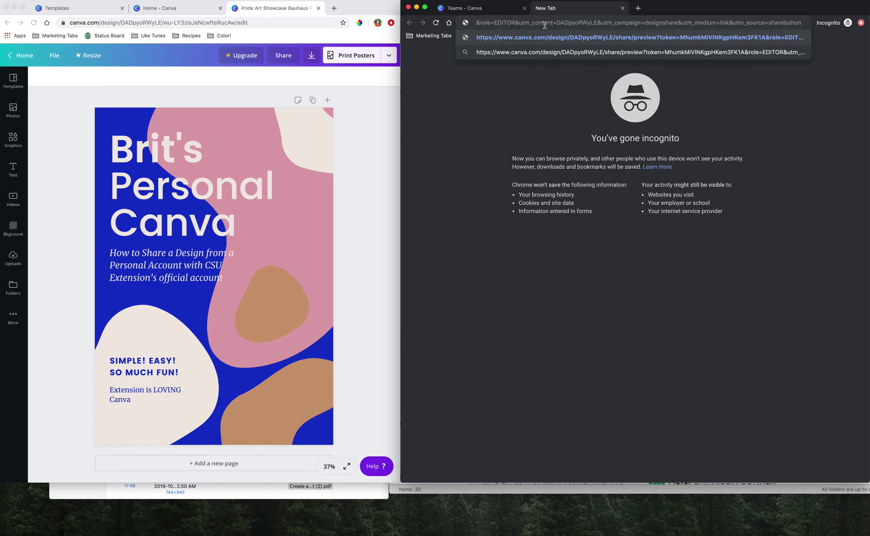
key("Return")
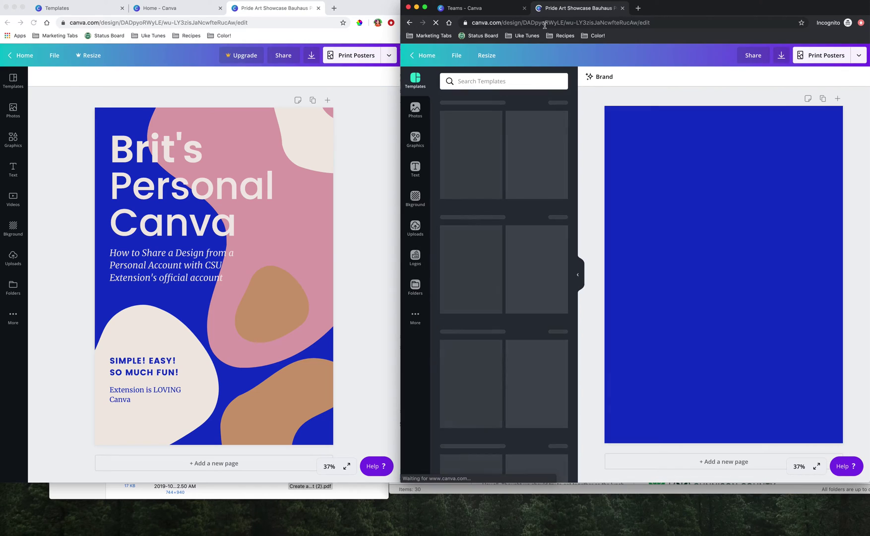
In the team editor, add a HEY! line below the poster's subtitle
left_click(579, 279)
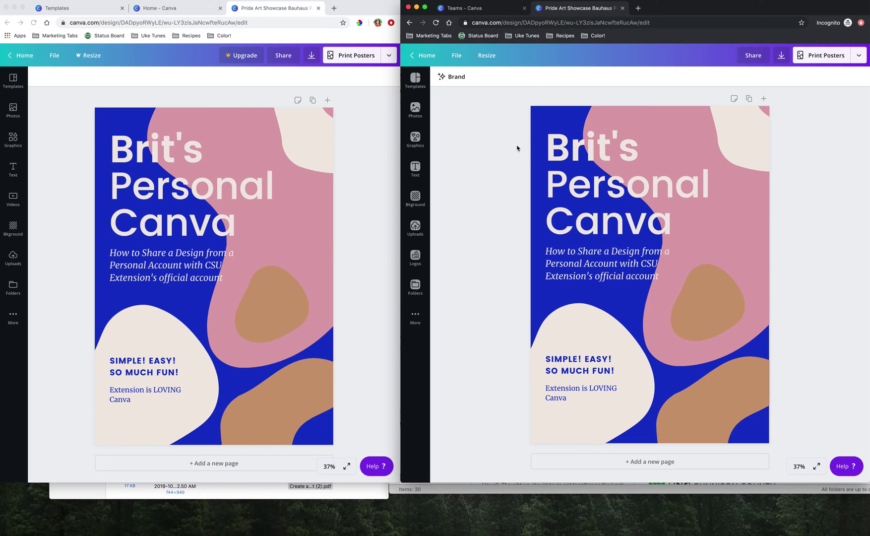
left_click(637, 276)
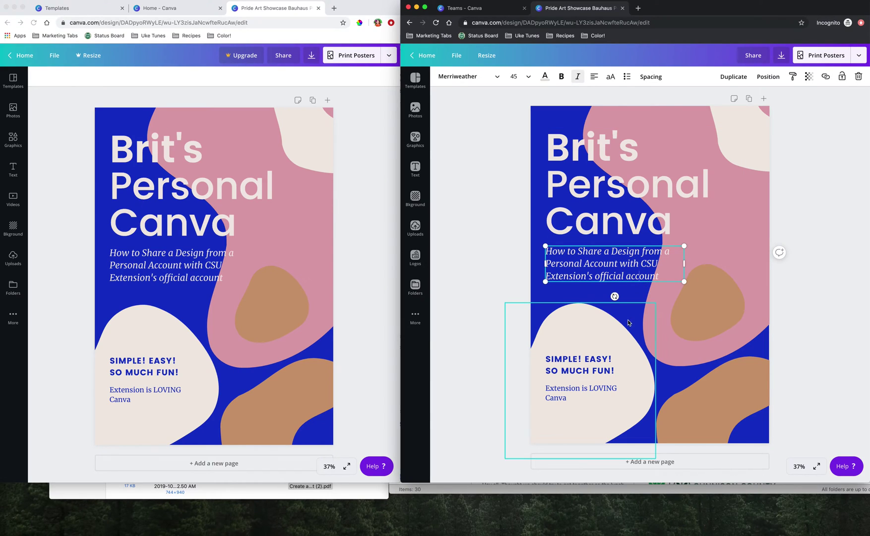
key("Return")
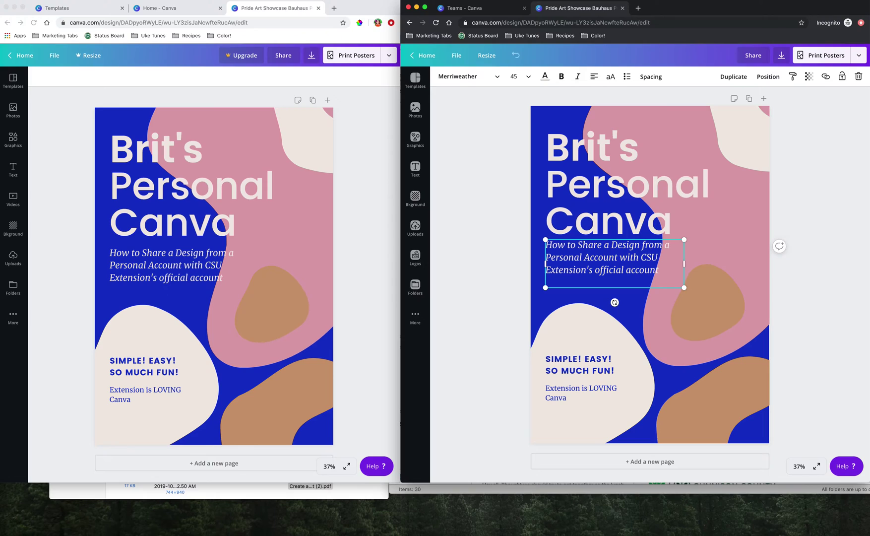
type("HEY!")
left_click(476, 249)
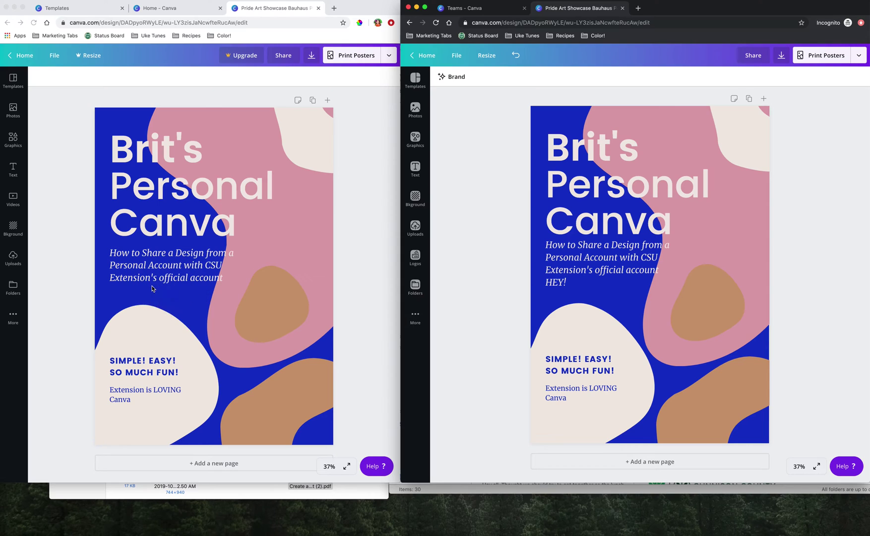
Reopen the Pride Art Showcase poster from the personal account's Home page to see the edit
left_click(19, 57)
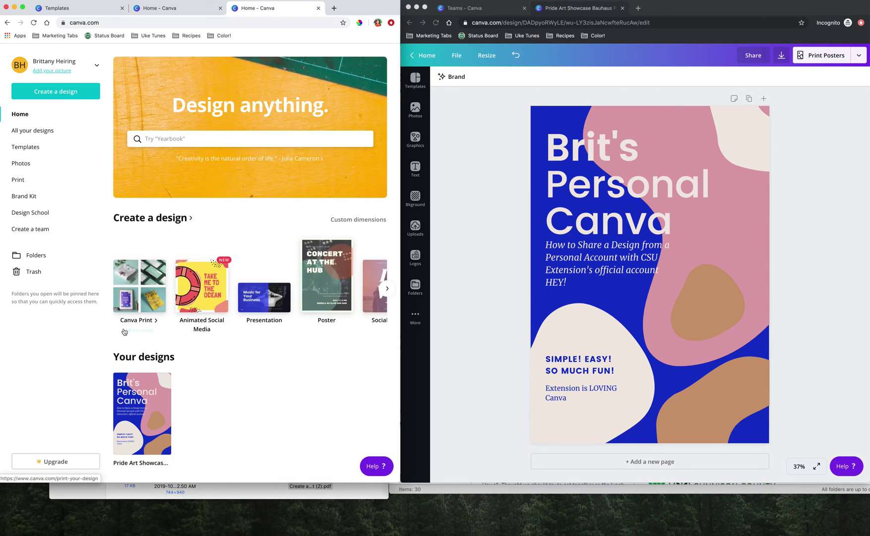
left_click(159, 402)
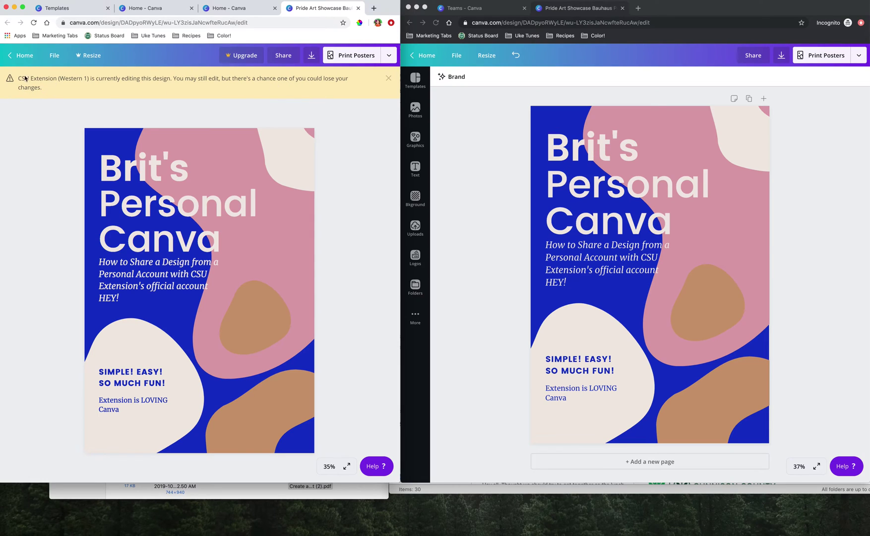
left_click(501, 193)
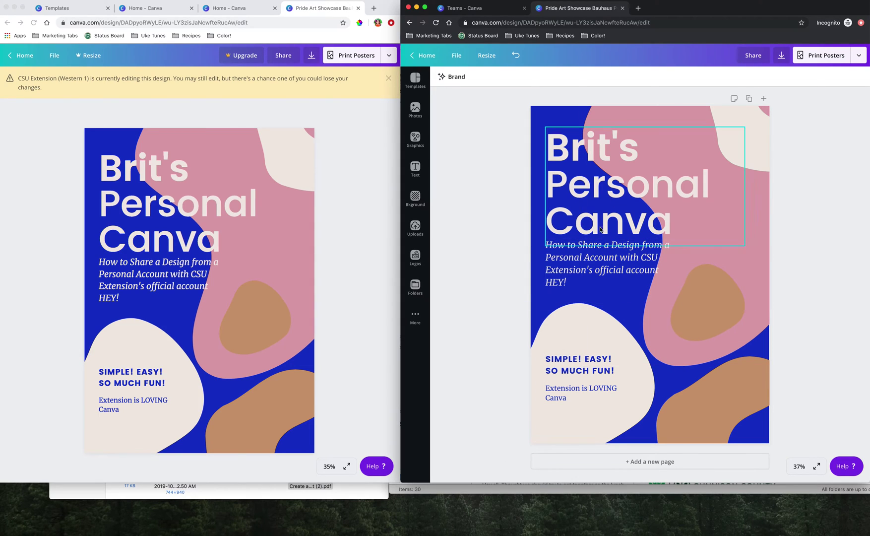
left_click(455, 57)
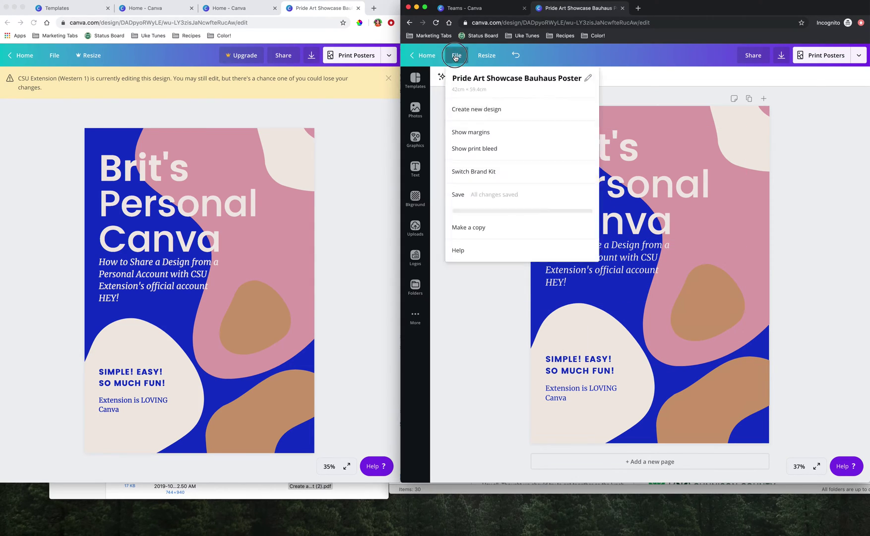
Make a team-account copy, close the original, and edit 'Copy of Pride Art Showcase' from All your designs
left_click(482, 229)
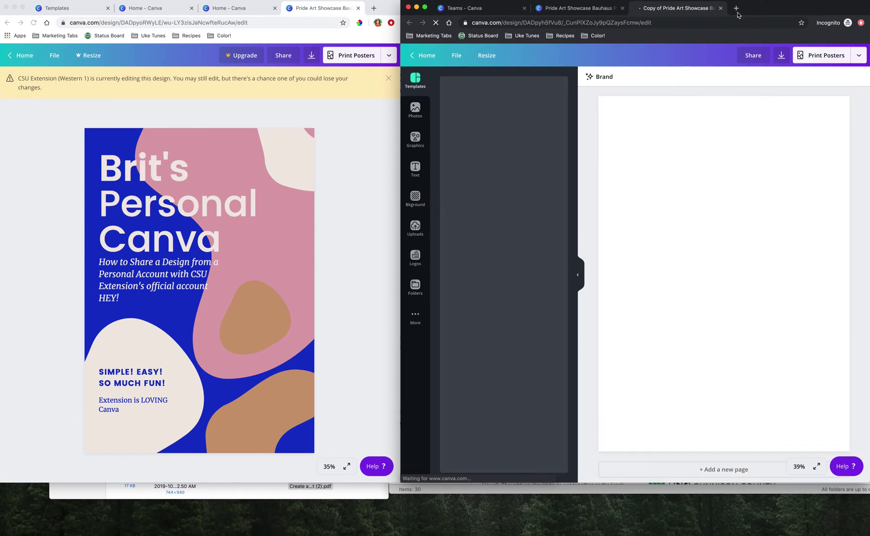
left_click(622, 9)
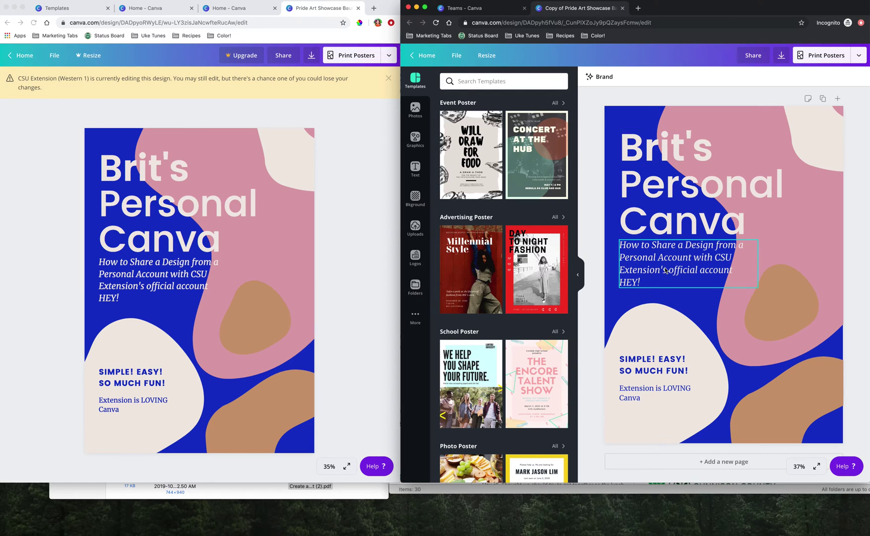
left_click(424, 57)
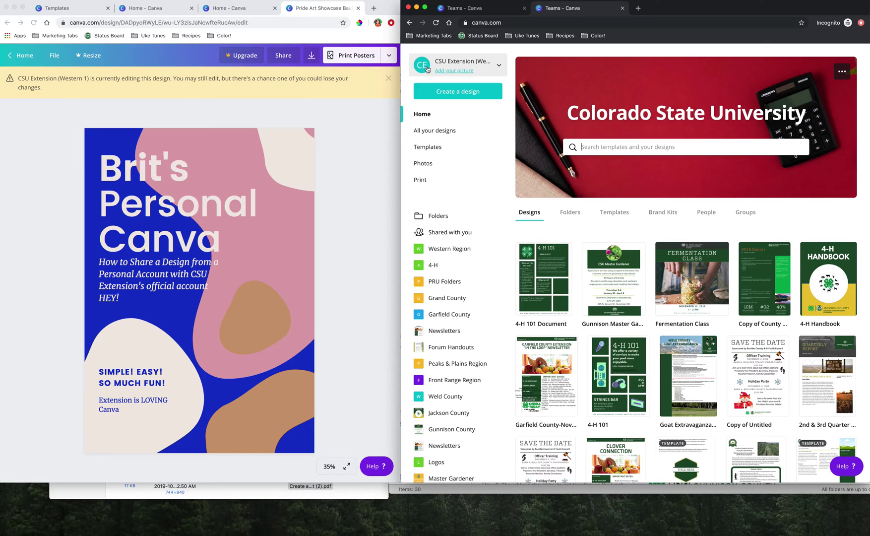
left_click(443, 131)
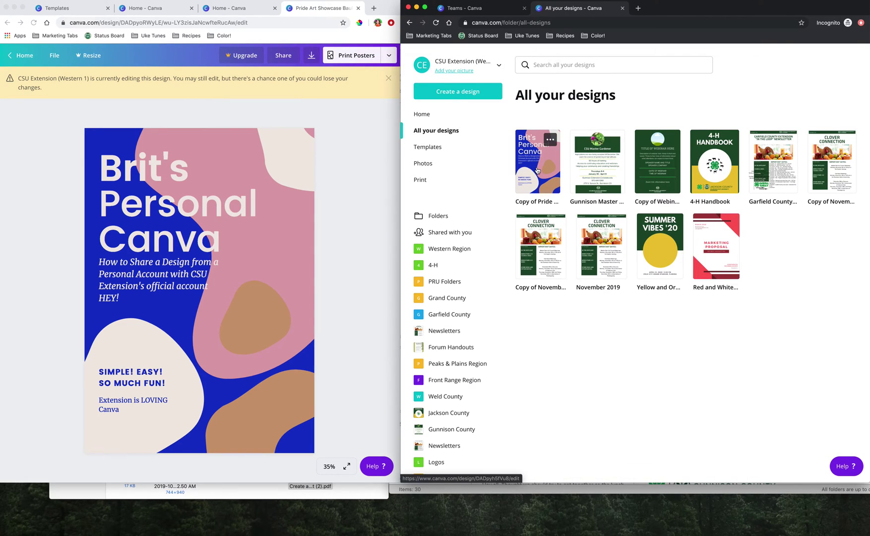
left_click(540, 167)
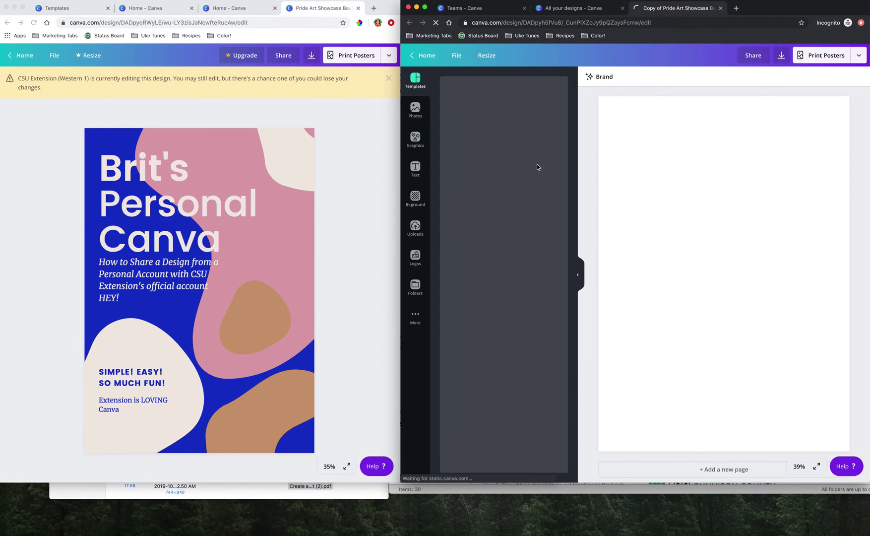
left_click(578, 275)
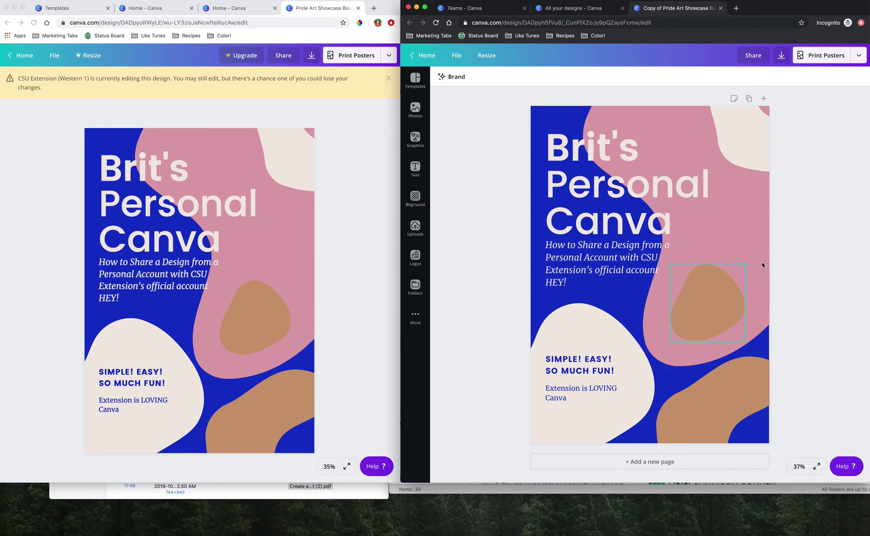
Add a THIS IS AN EDIT! line under HEY! in the copy's subtitle
left_click_drag(574, 281, 575, 274)
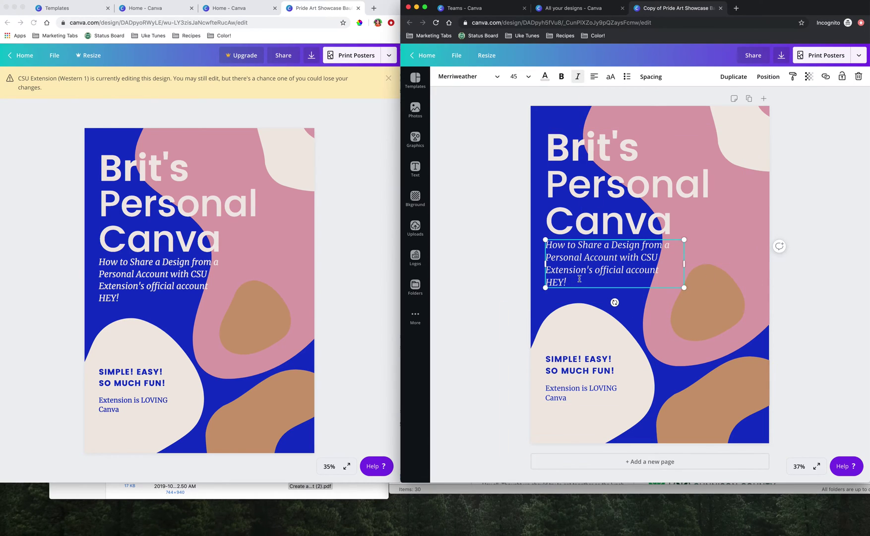
type("THIS IS AN EDIT!")
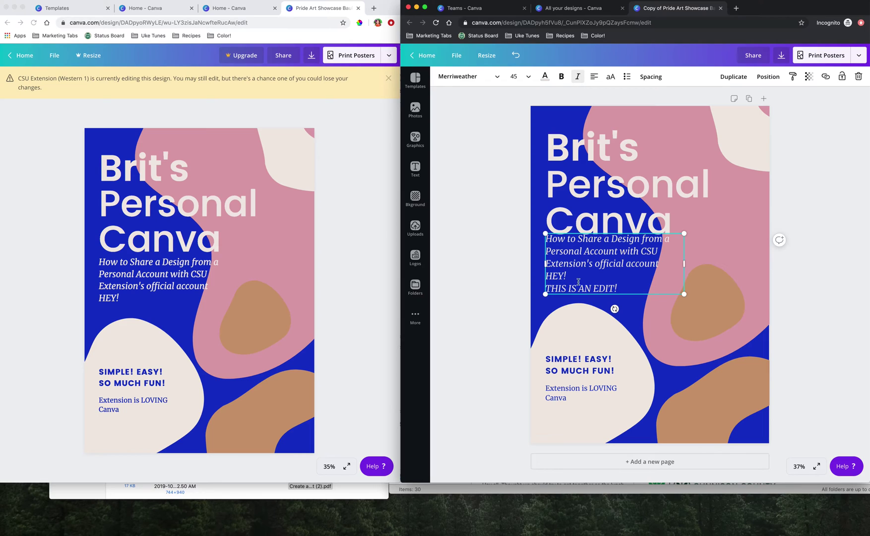
left_click(488, 259)
Reopen the original poster from the personal account's Home page
left_click(82, 177)
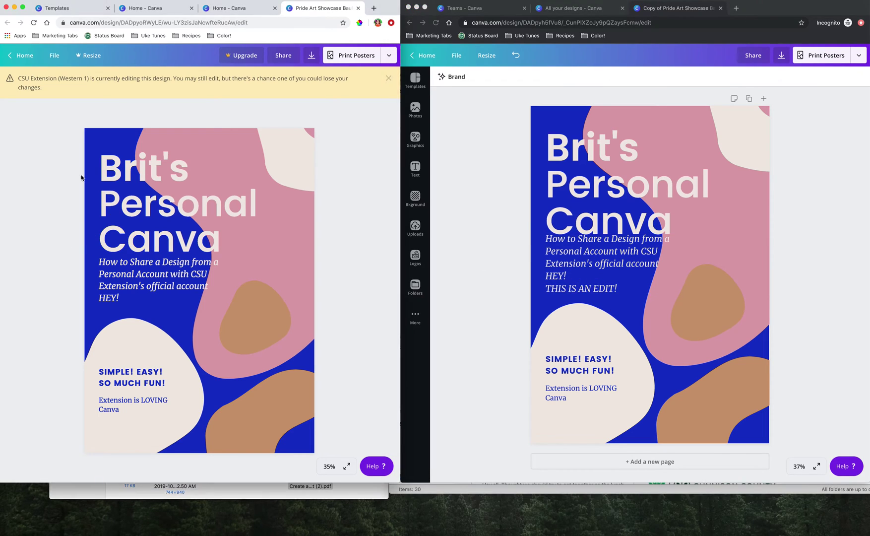
left_click(13, 62)
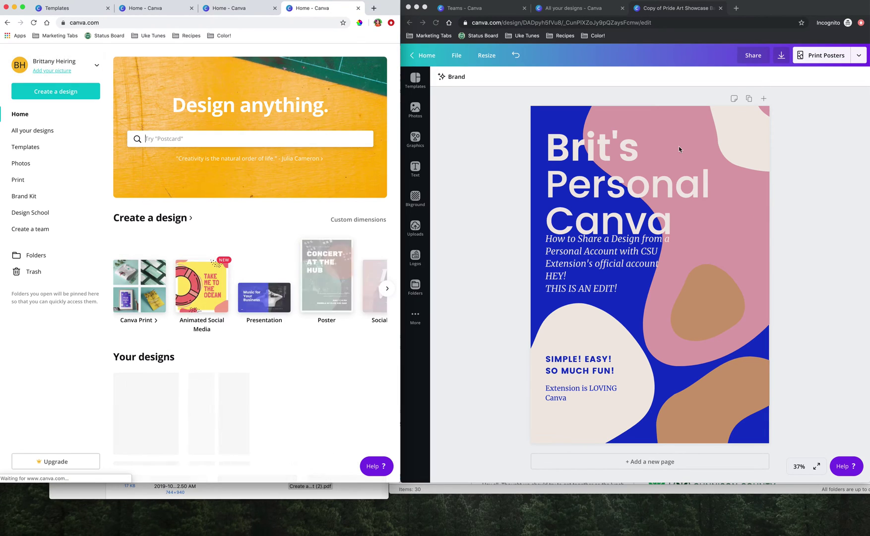
left_click(161, 382)
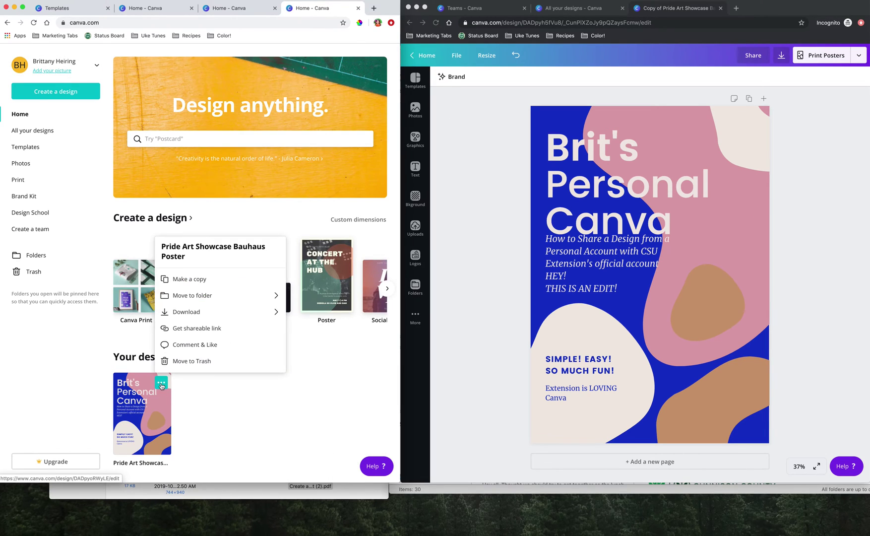
left_click(137, 396)
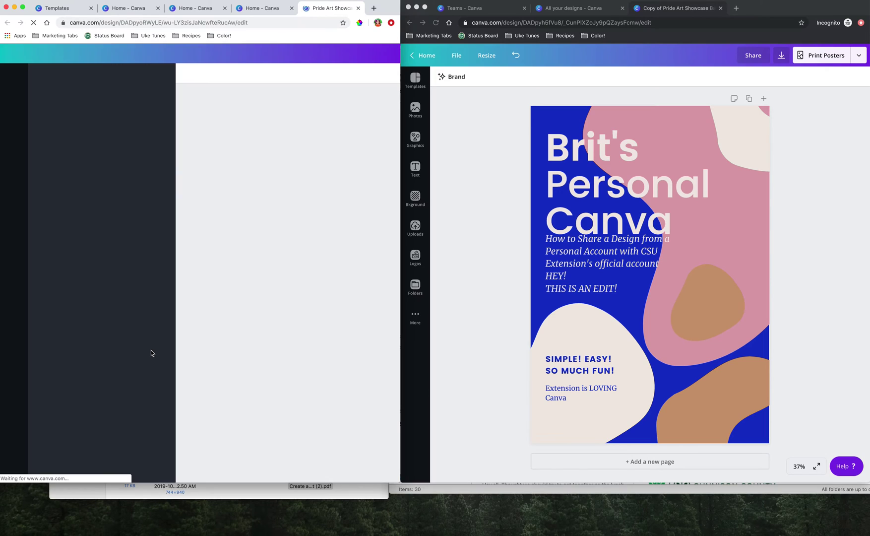